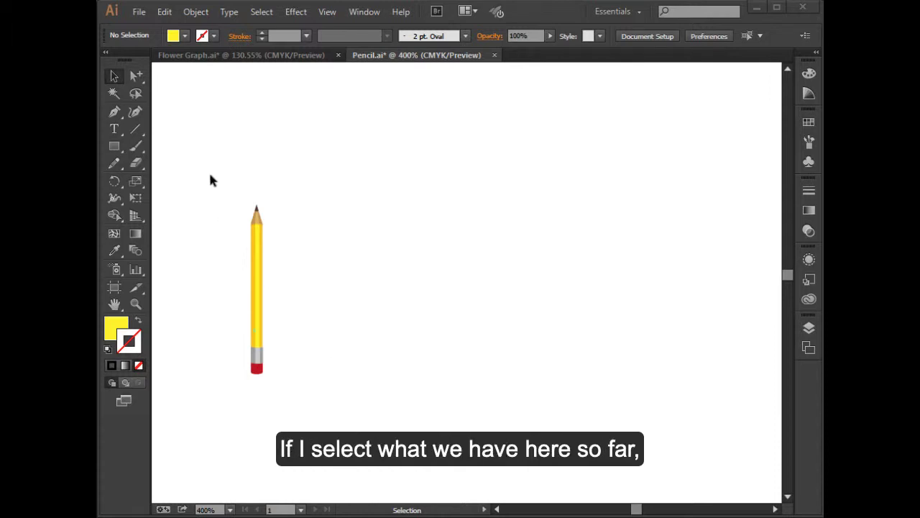
Select the entire pencil artwork to check the invisible bounding box around it, and clear the selection
{"action": "left_click_drag", "start_coordinate": [209, 175], "coordinate": [299, 433]}
{"action": "left_click_drag", "start_coordinate": [174, 164], "coordinate": [310, 402]}
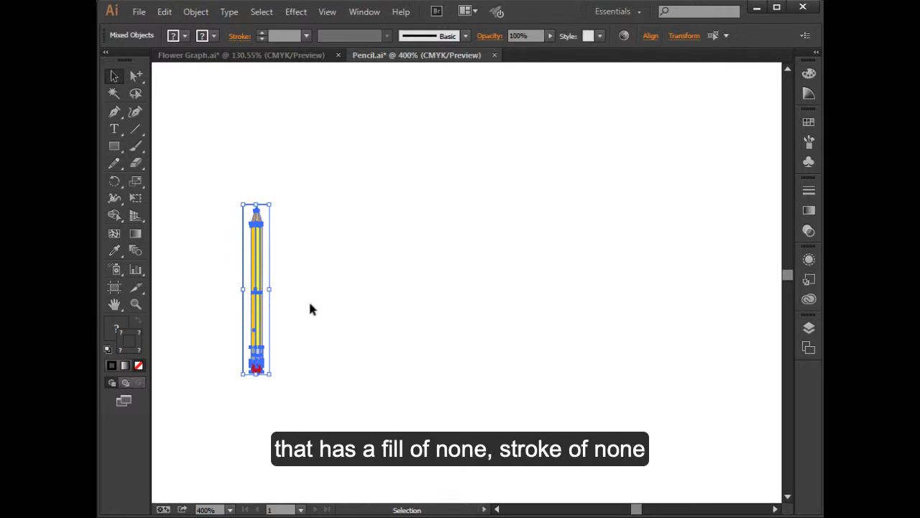
{"action": "left_click", "coordinate": [310, 319]}
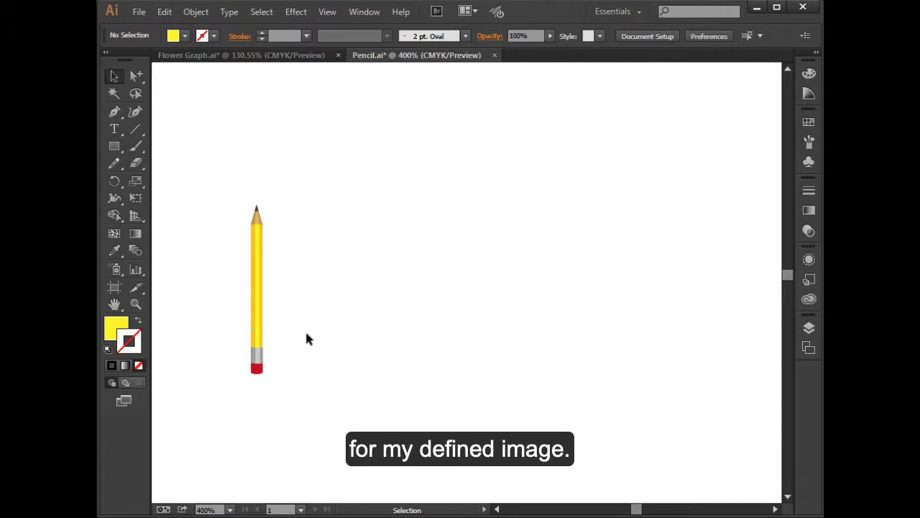
{"action": "key", "text": "ctrl+space"}
{"action": "left_click", "coordinate": [283, 318]}
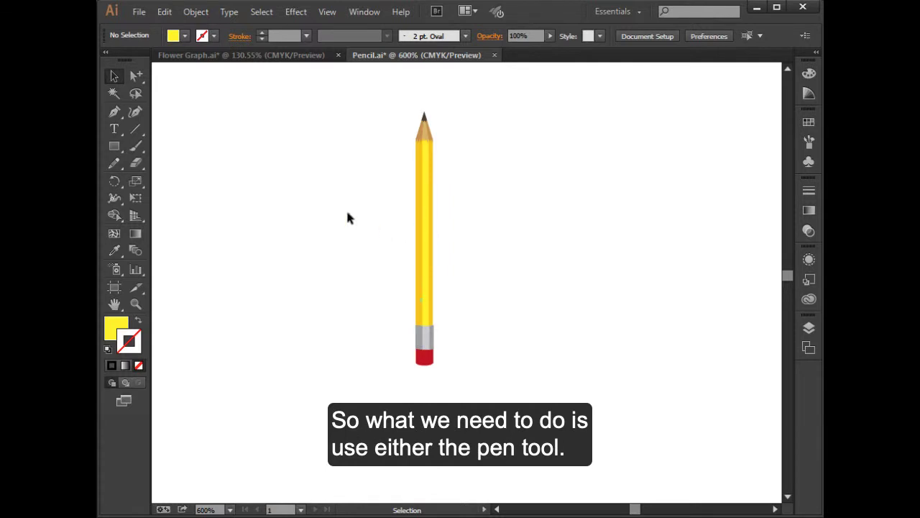
{"action": "left_click", "coordinate": [122, 163]}
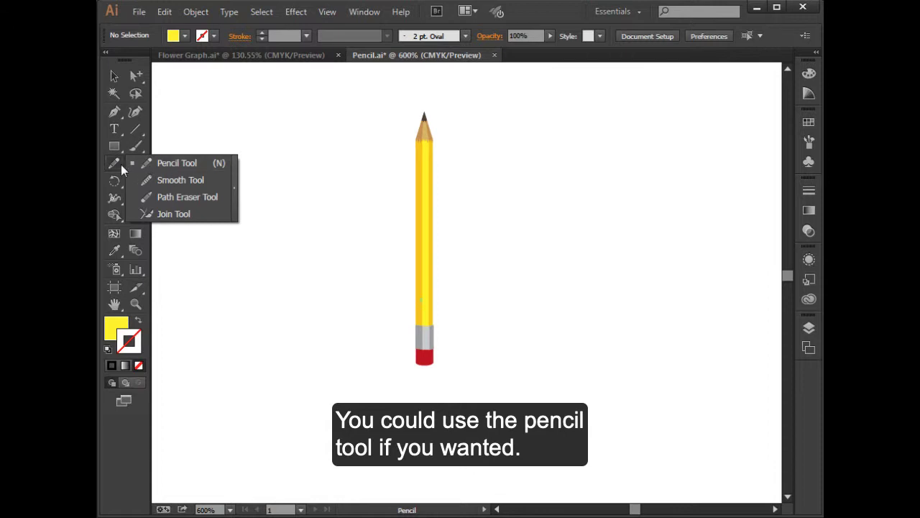
{"action": "left_click", "coordinate": [116, 164]}
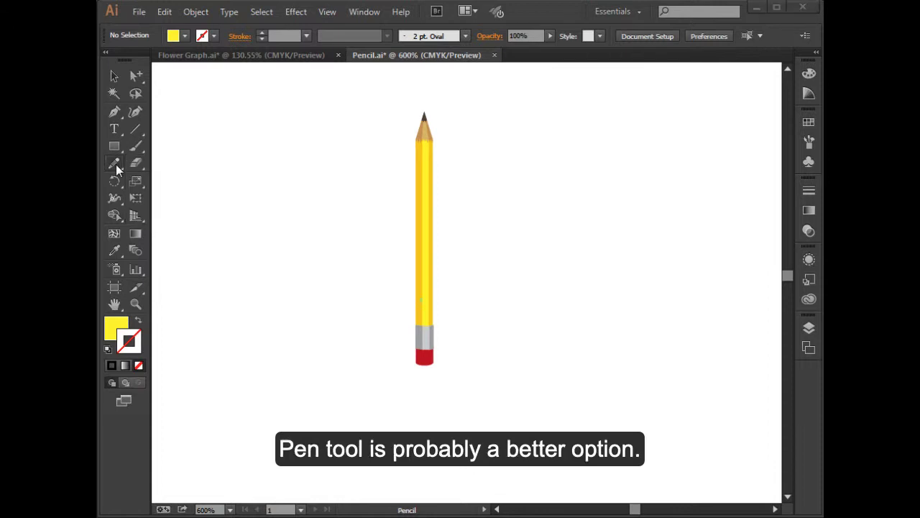
{"action": "left_click", "coordinate": [114, 112]}
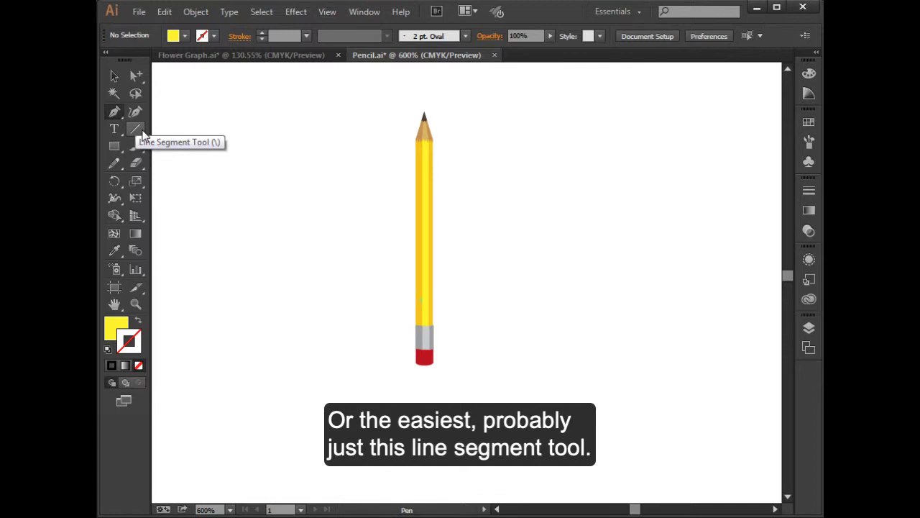
Draw a straight horizontal line across the middle of the pencil, extending past both sides, with the default black 1 pt stroke
{"action": "left_click", "coordinate": [142, 133]}
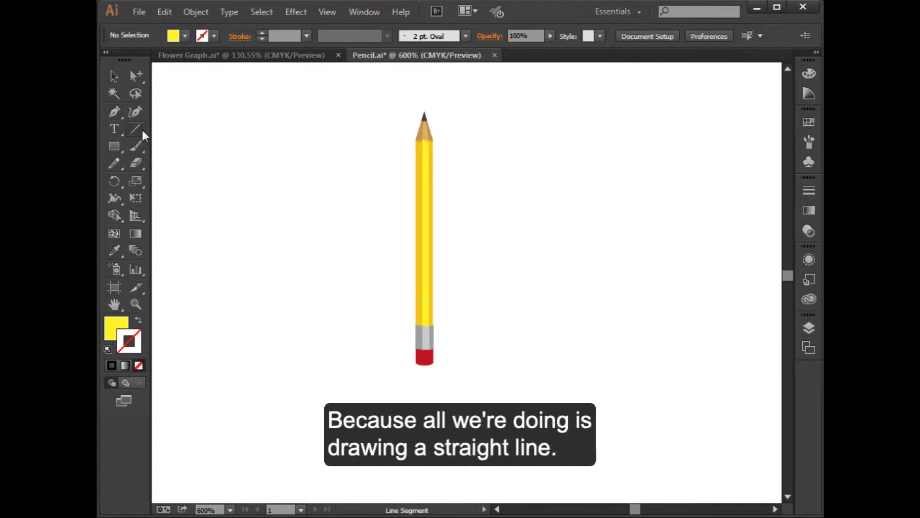
{"action": "left_click", "coordinate": [106, 350]}
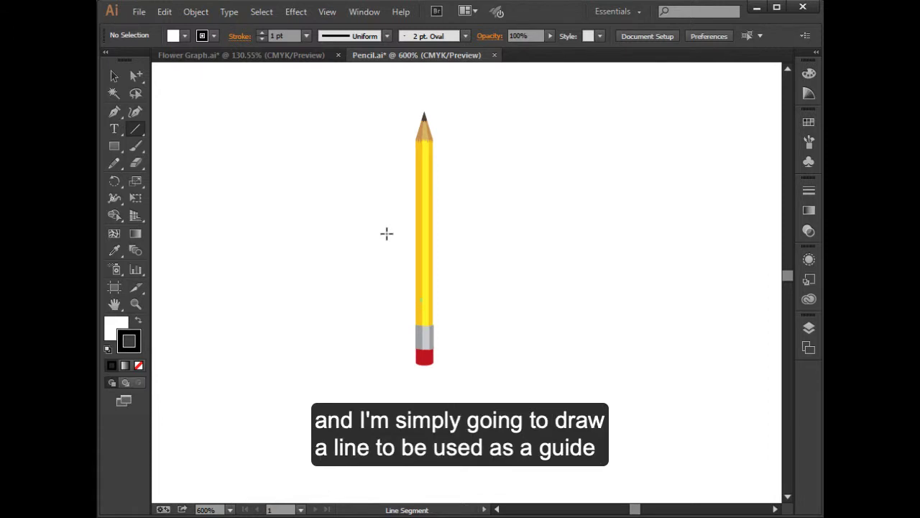
{"action": "mouse_move", "coordinate": [386, 233]}
{"action": "left_mouse_down"}
{"action": "mouse_move", "coordinate": [459, 232]}
{"action": "mouse_move", "coordinate": [462, 244]}
{"action": "left_mouse_up"}
{"action": "key", "text": "shift"}
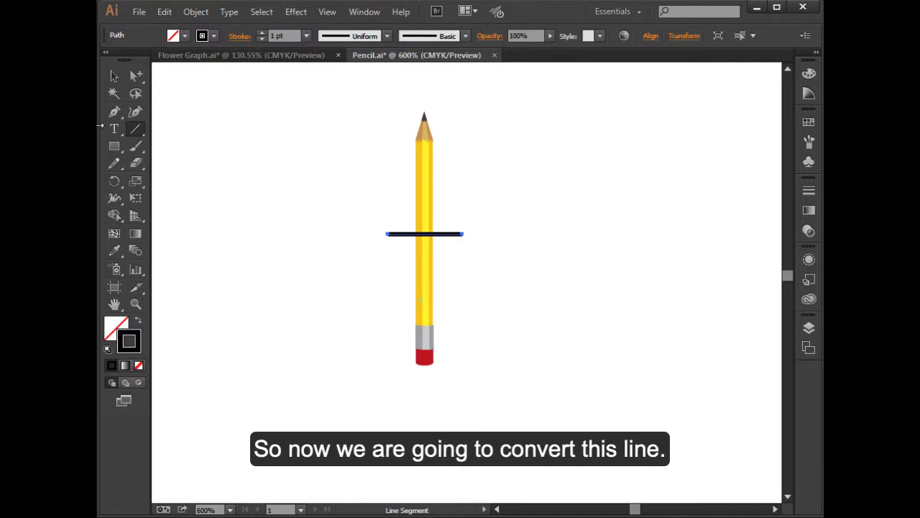
Convert the horizontal line crossing the pencil into a guide and deselect it
{"action": "left_click", "coordinate": [114, 77]}
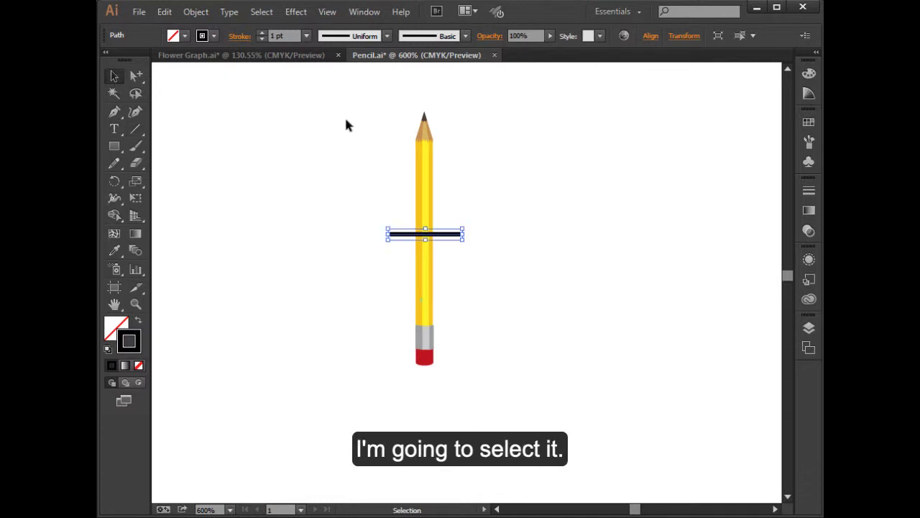
{"action": "left_click", "coordinate": [390, 233]}
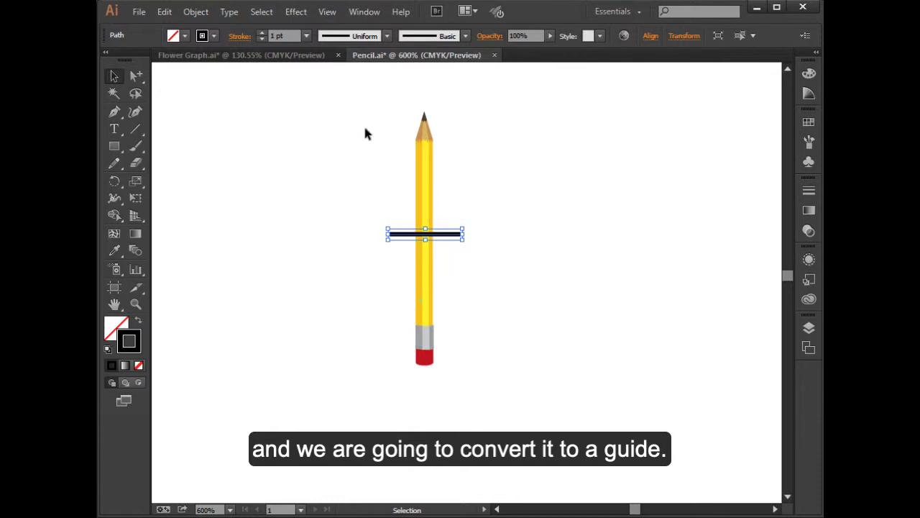
{"action": "left_click", "coordinate": [327, 12]}
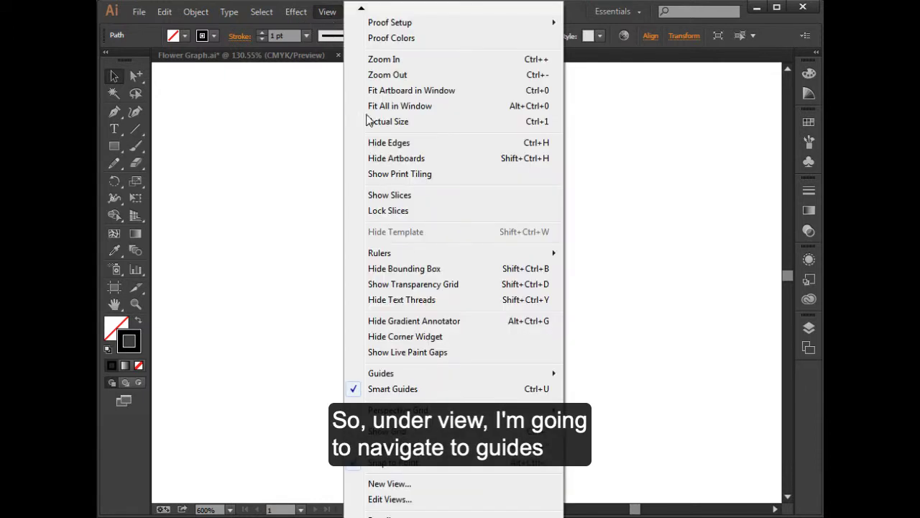
{"action": "mouse_move", "coordinate": [430, 373]}
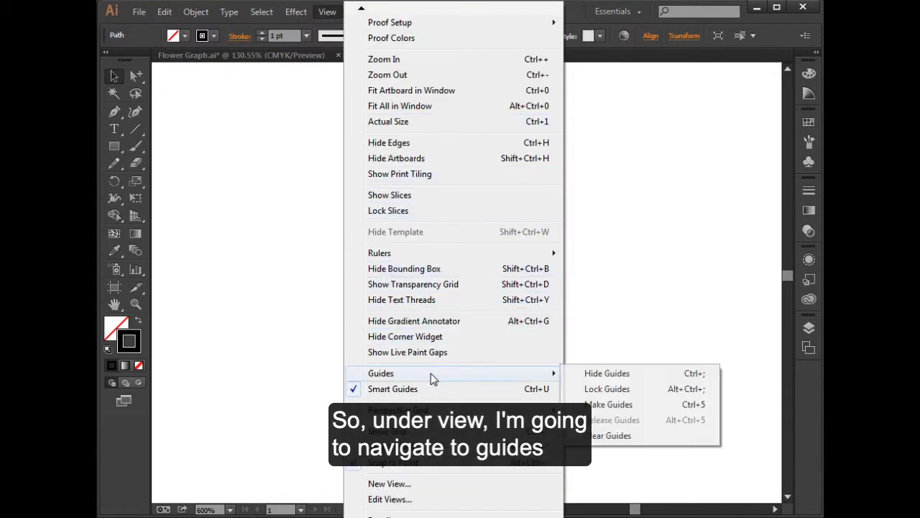
{"action": "left_click", "coordinate": [643, 404]}
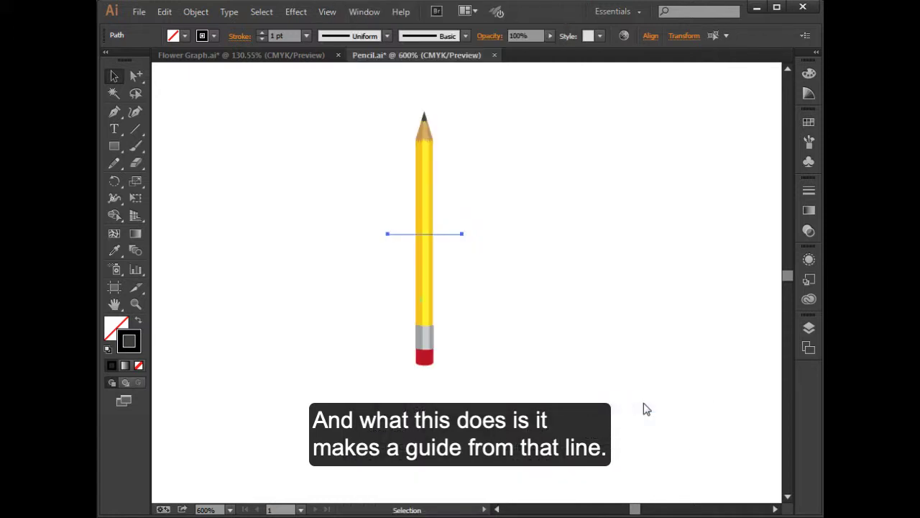
{"action": "left_click", "coordinate": [443, 239]}
{"action": "left_click", "coordinate": [449, 238]}
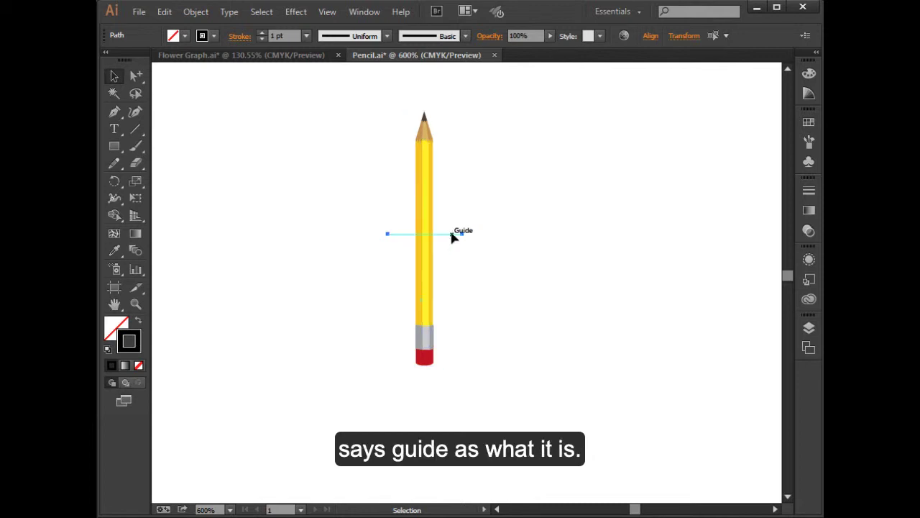
{"action": "left_click", "coordinate": [476, 304]}
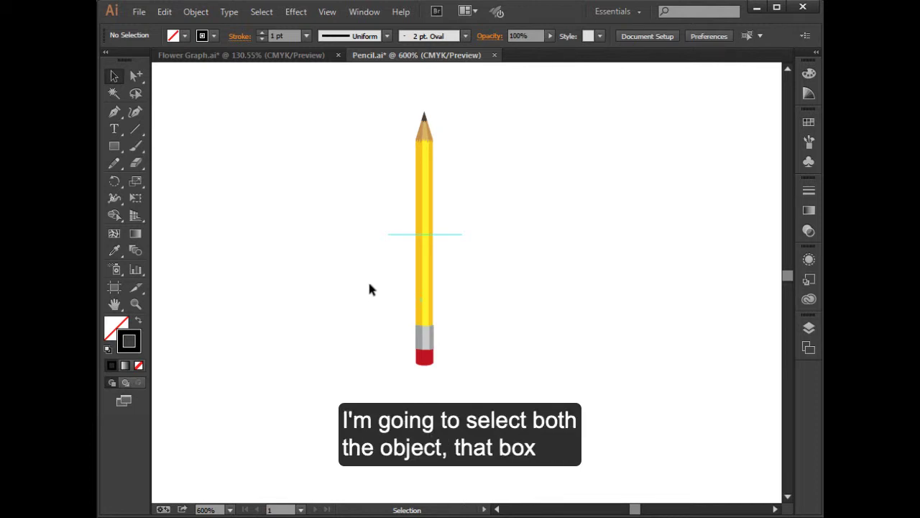
Create a new graph design from the pencil artwork together with its bounding box and the guide
{"action": "left_click_drag", "start_coordinate": [366, 82], "coordinate": [503, 400]}
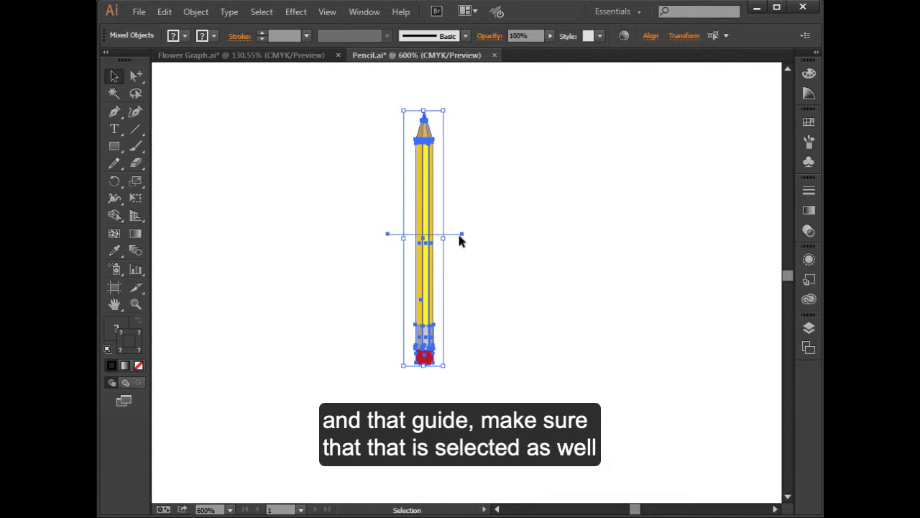
{"action": "left_click", "coordinate": [195, 13]}
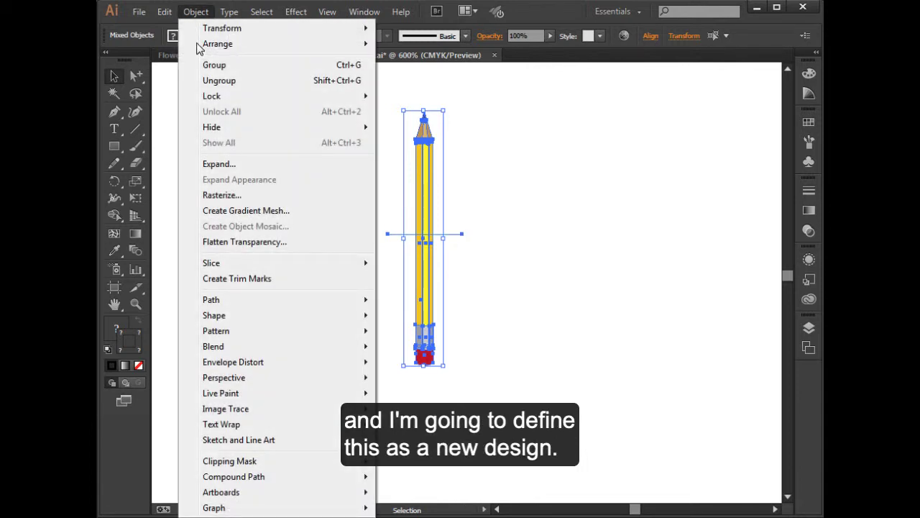
{"action": "mouse_move", "coordinate": [302, 508]}
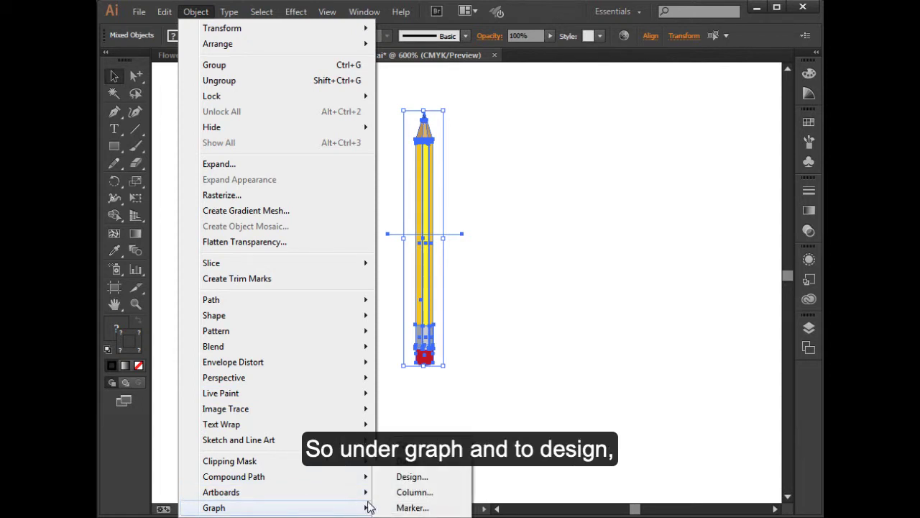
{"action": "left_click", "coordinate": [439, 479]}
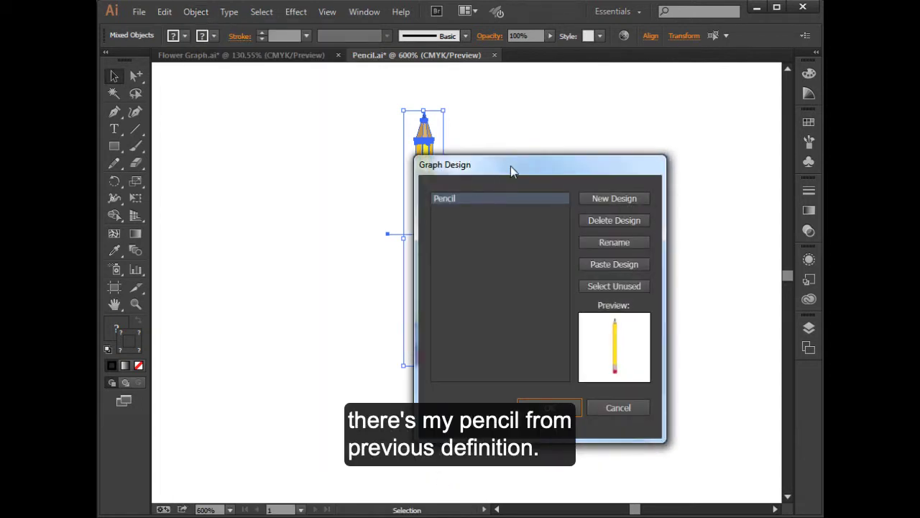
{"action": "left_click_drag", "start_coordinate": [509, 166], "coordinate": [567, 119]}
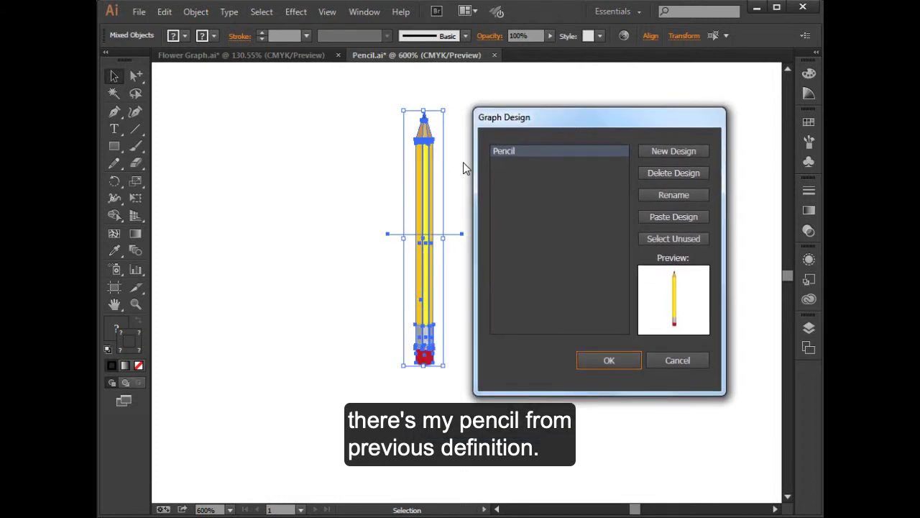
{"action": "left_click", "coordinate": [664, 152]}
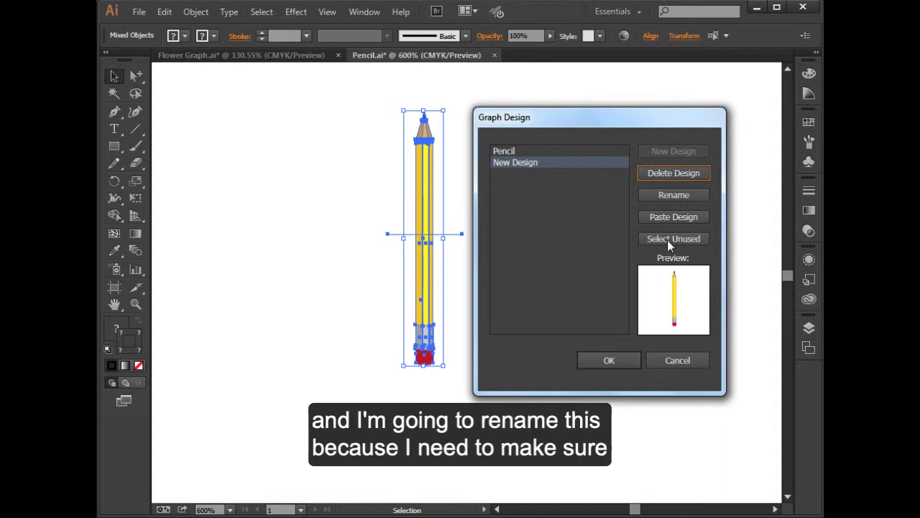
Rename the new graph design as Pencil Sliding and accept the graph designs
{"action": "left_click", "coordinate": [672, 195]}
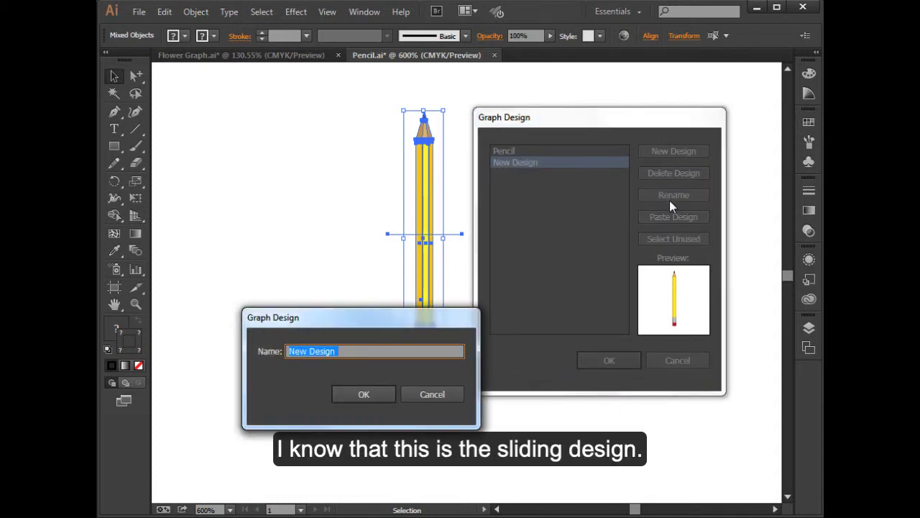
{"action": "type", "text": "Slid"}
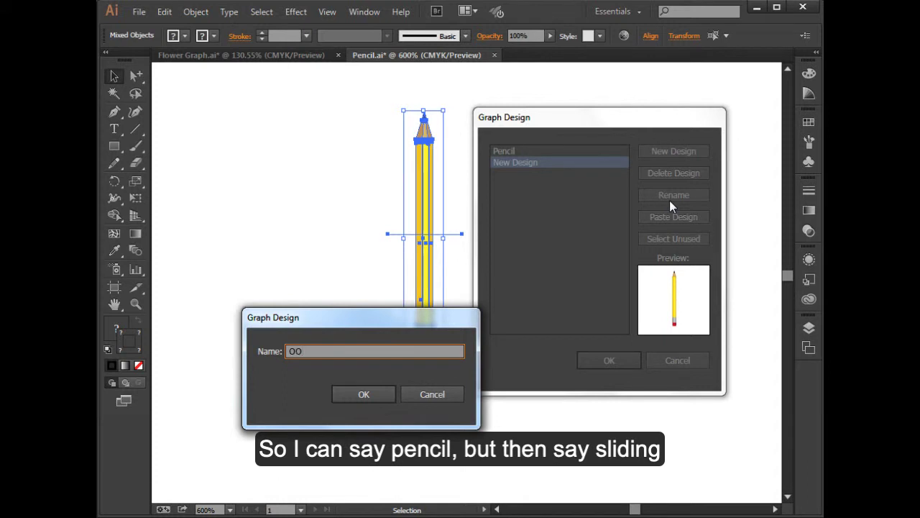
{"action": "key", "text": "BackSpace"}
{"action": "key", "text": "BackSpace"}
{"action": "key", "text": "BackSpace"}
{"action": "key", "text": "BackSpace"}
{"action": "type", "text": "Pe"}
{"action": "type", "text": "ncil Sliding"}
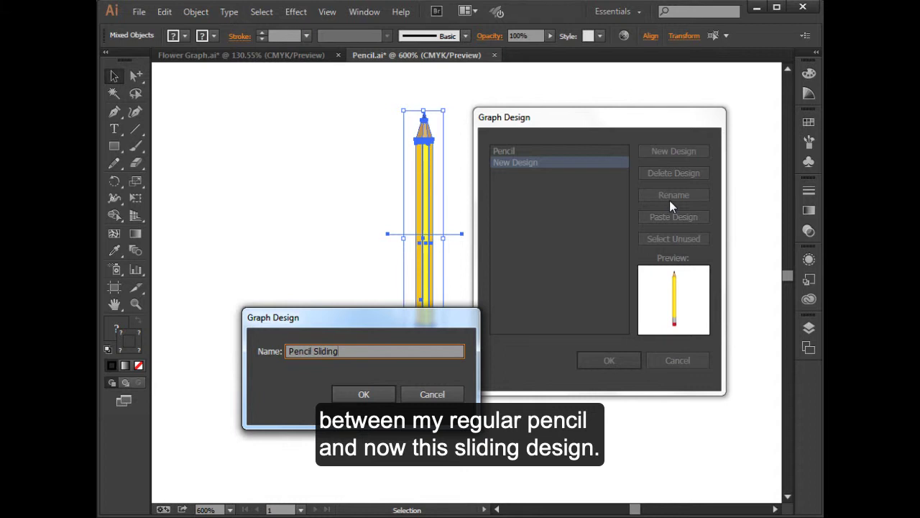
{"action": "left_click", "coordinate": [379, 395]}
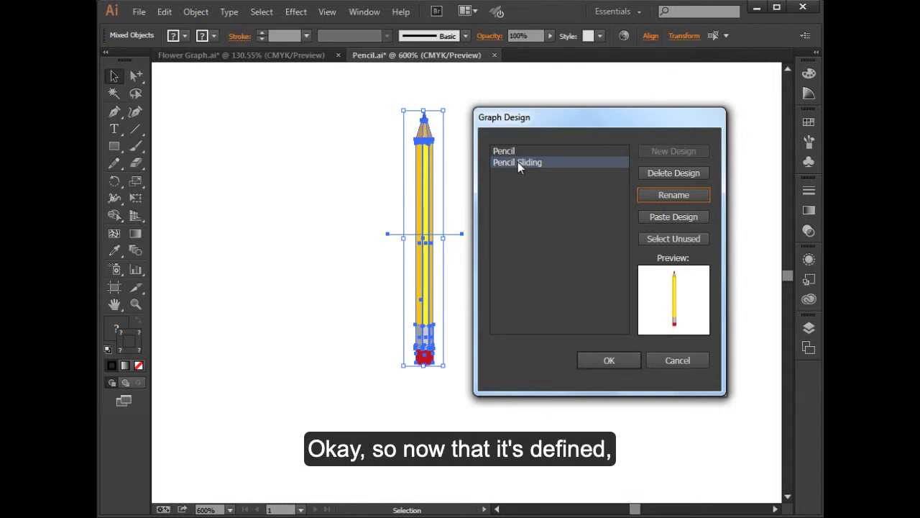
{"action": "left_click", "coordinate": [623, 360]}
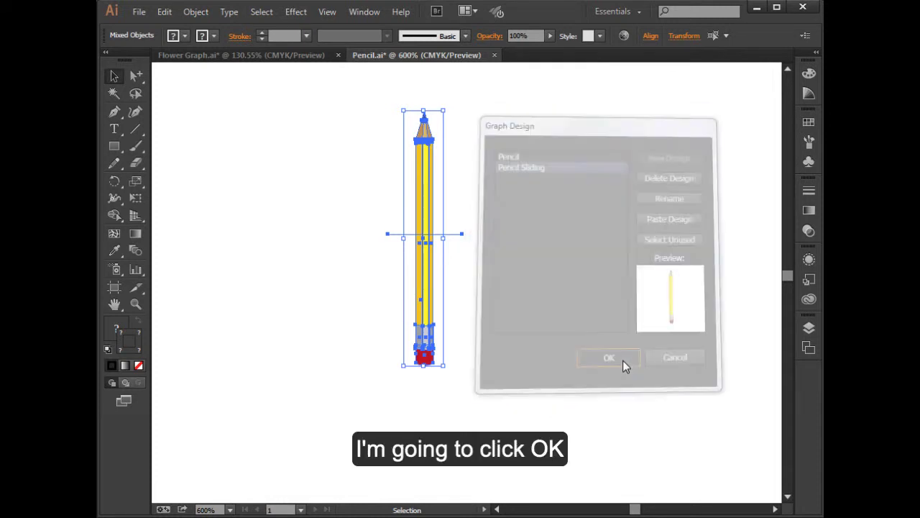
Examine how the pencil tips and erasers differ in proportion between the scholarship graph's three columns
{"action": "scroll", "coordinate": [602, 352], "scroll_direction": "down", "scroll_amount": 3}
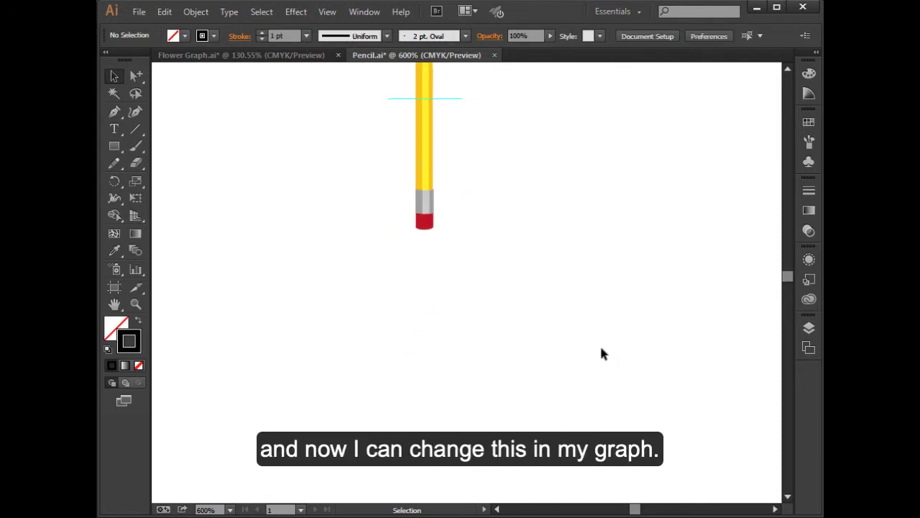
{"action": "key", "text": "ctrl+alt+space"}
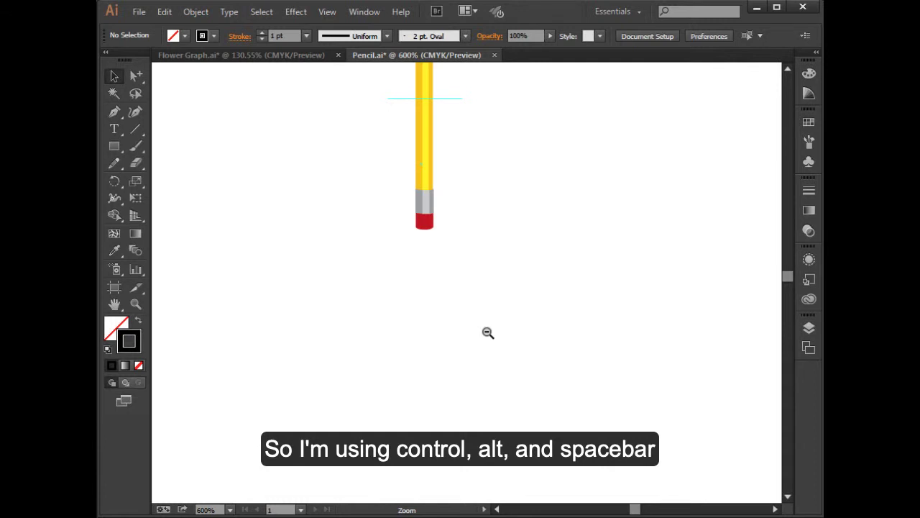
{"action": "left_click", "coordinate": [490, 326]}
{"action": "left_click", "coordinate": [491, 325]}
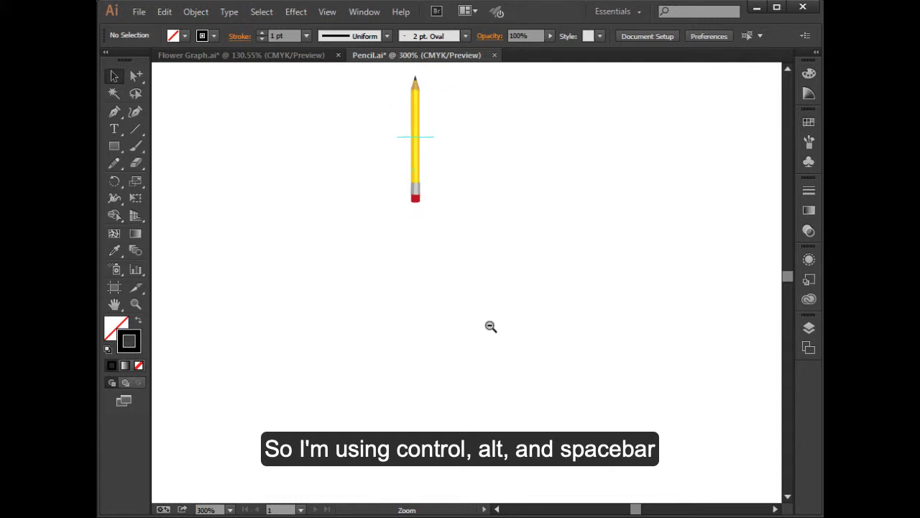
{"action": "left_click", "coordinate": [490, 326]}
{"action": "mouse_move", "coordinate": [633, 419]}
{"action": "left_mouse_down"}
{"action": "mouse_move", "coordinate": [519, 294]}
{"action": "mouse_move", "coordinate": [520, 212]}
{"action": "left_mouse_up"}
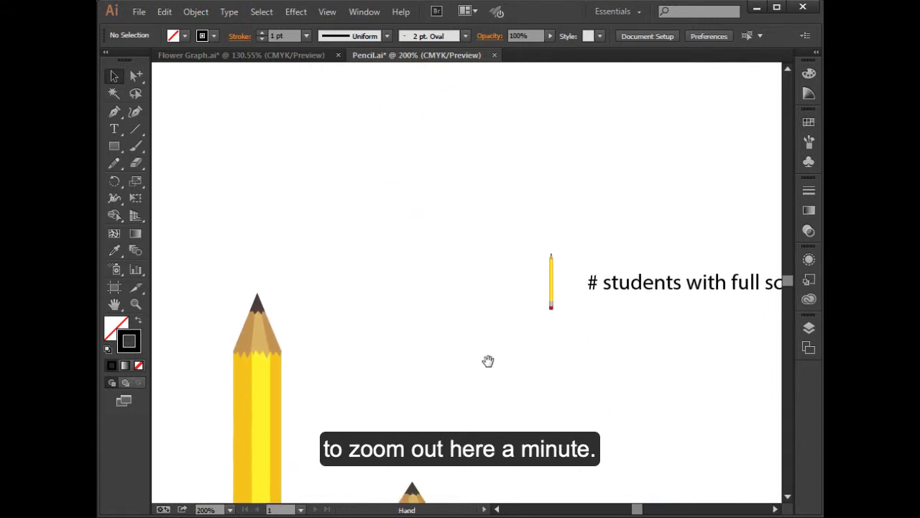
{"action": "left_click_drag", "start_coordinate": [491, 381], "coordinate": [479, 297]}
{"action": "key", "text": "ctrl+alt+space"}
{"action": "left_click", "coordinate": [491, 332]}
{"action": "left_click", "coordinate": [497, 357]}
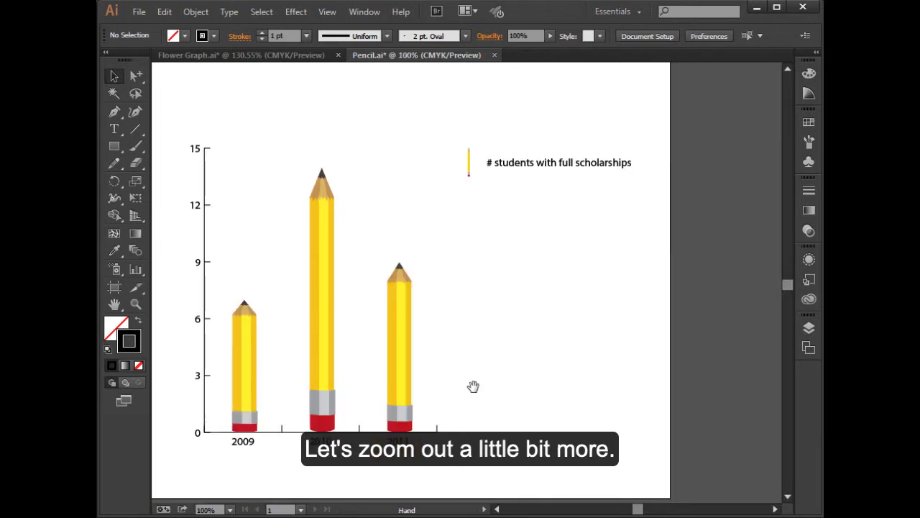
{"action": "mouse_move", "coordinate": [473, 383]}
{"action": "left_mouse_down"}
{"action": "mouse_move", "coordinate": [534, 374]}
{"action": "mouse_move", "coordinate": [527, 387]}
{"action": "left_mouse_up"}
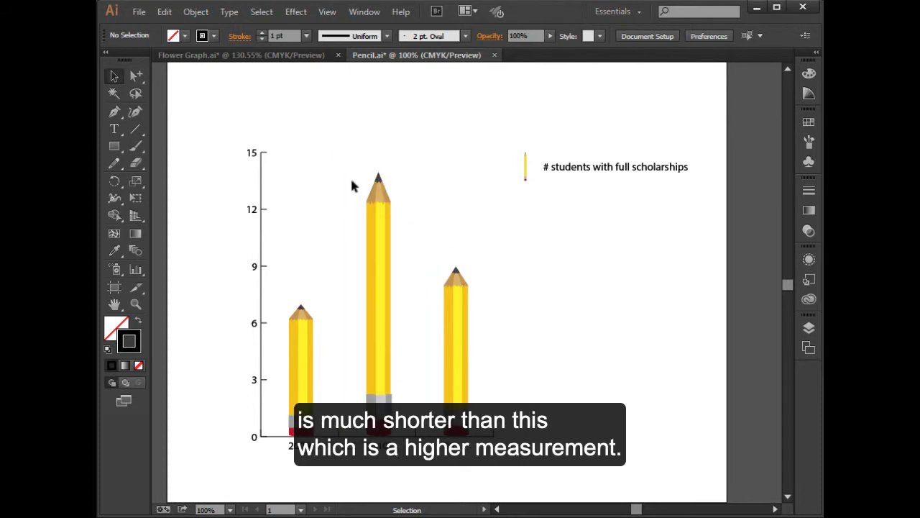
Apply the Pencil Sliding column design to the scholarship graph with the Sliding column type, and deselect the graph
{"action": "left_click", "coordinate": [302, 353]}
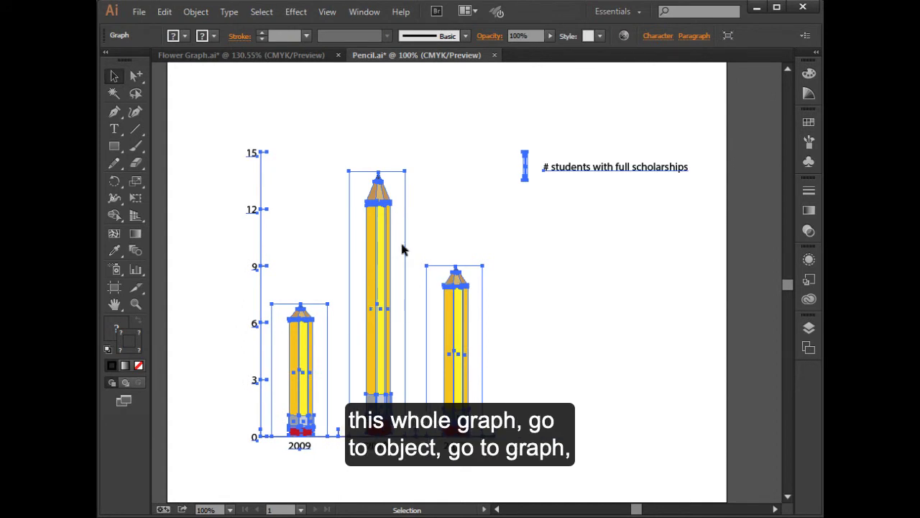
{"action": "left_click", "coordinate": [193, 13]}
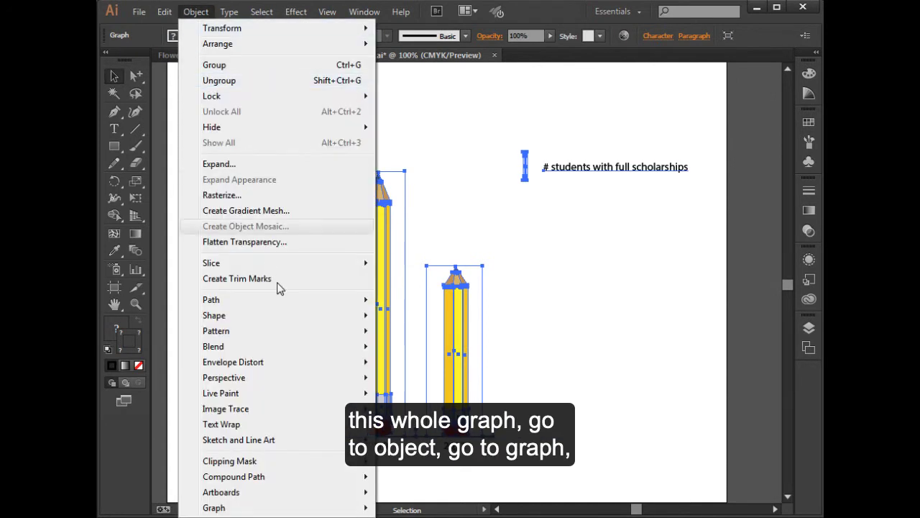
{"action": "mouse_move", "coordinate": [363, 508]}
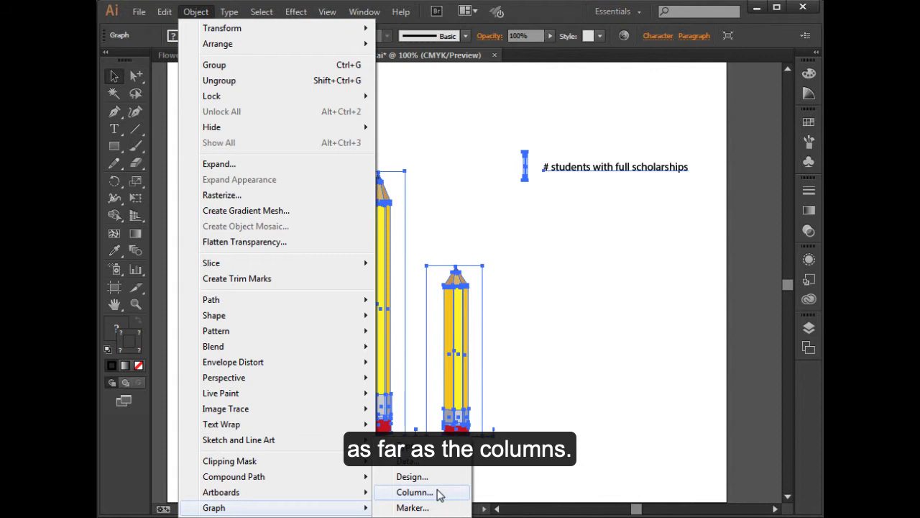
{"action": "left_click", "coordinate": [415, 492]}
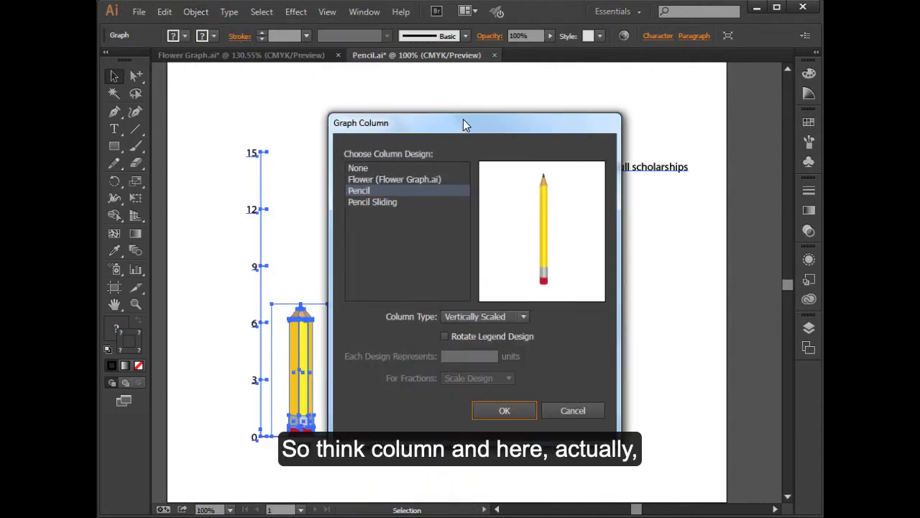
{"action": "left_click_drag", "start_coordinate": [463, 122], "coordinate": [508, 98]}
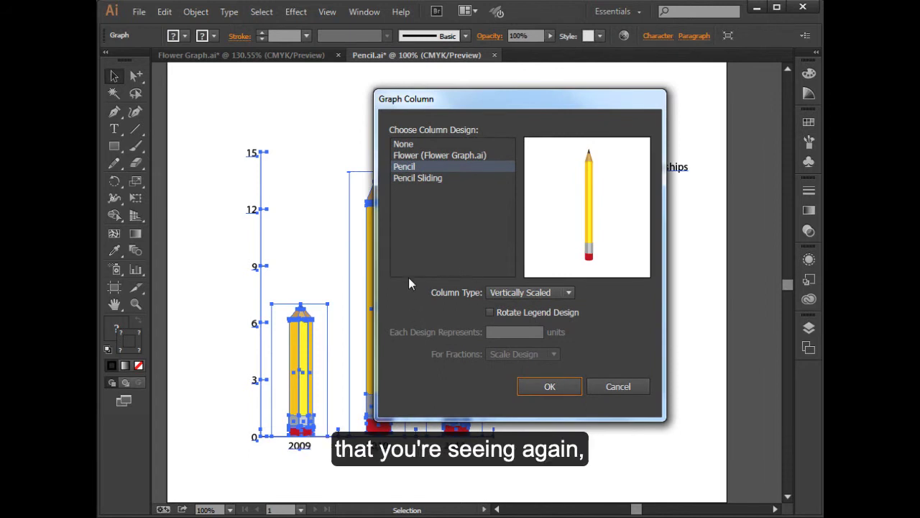
{"action": "left_click", "coordinate": [421, 178]}
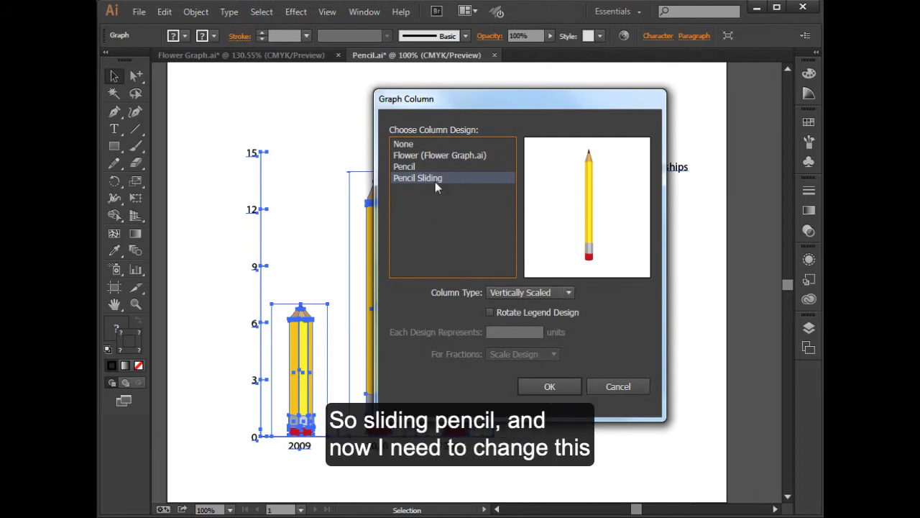
{"action": "left_click", "coordinate": [568, 293]}
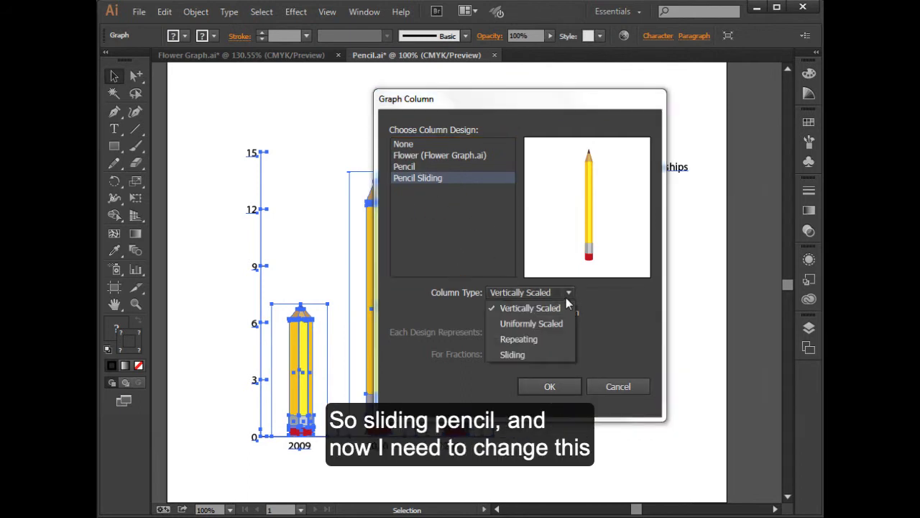
{"action": "left_click", "coordinate": [534, 354]}
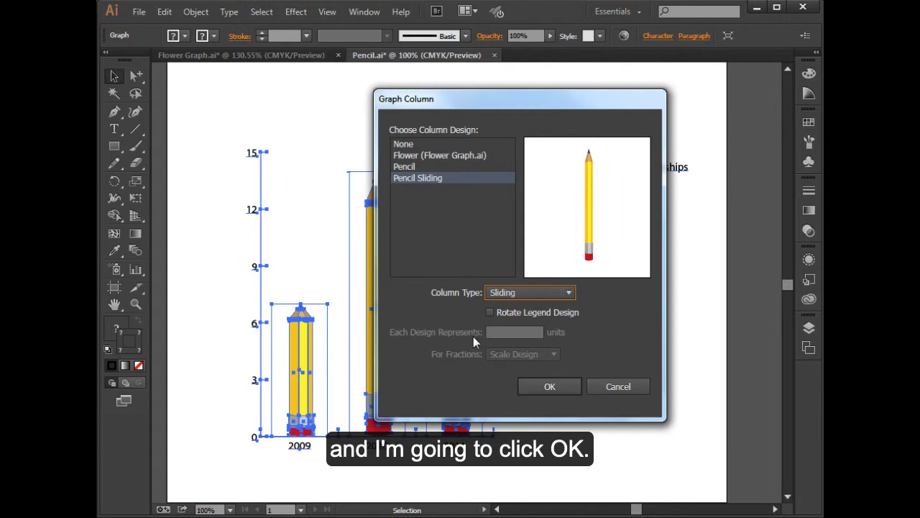
{"action": "left_click", "coordinate": [547, 386]}
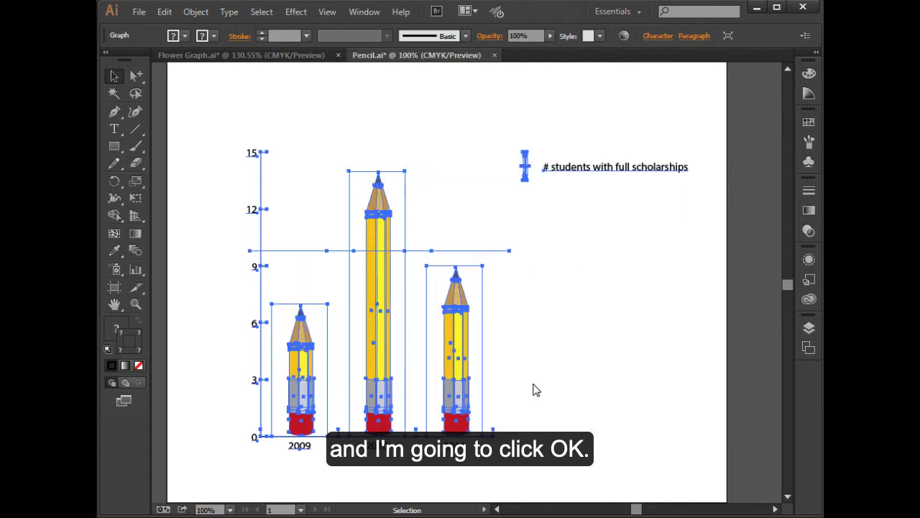
{"action": "left_click", "coordinate": [573, 375]}
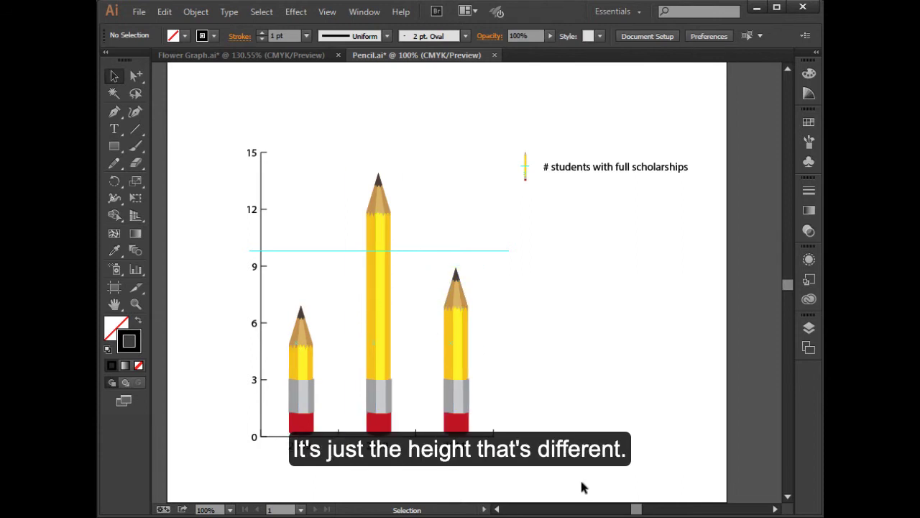
Try the Flower (Flower Graph.ai) column design on the scholarship graph with the Sliding column type, and deselect the graph
{"action": "left_click", "coordinate": [381, 406]}
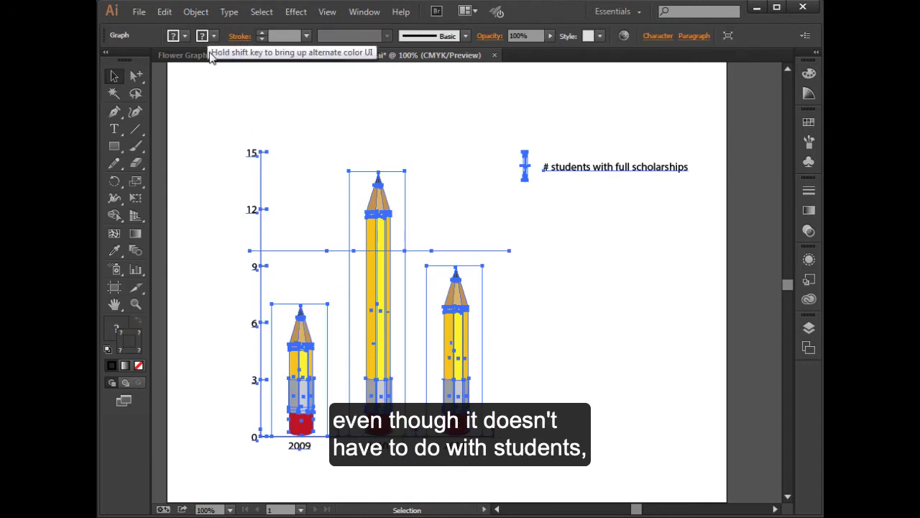
{"action": "left_click", "coordinate": [196, 12]}
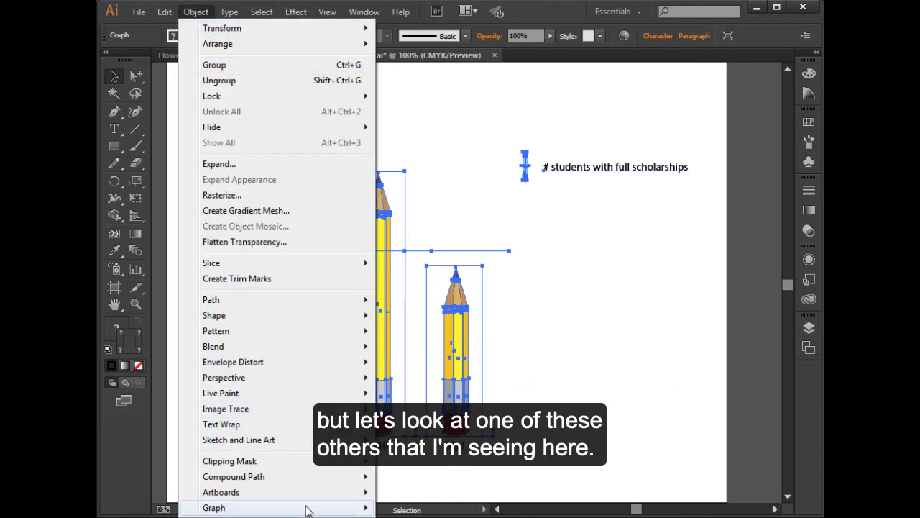
{"action": "mouse_move", "coordinate": [305, 508]}
{"action": "left_click", "coordinate": [415, 492]}
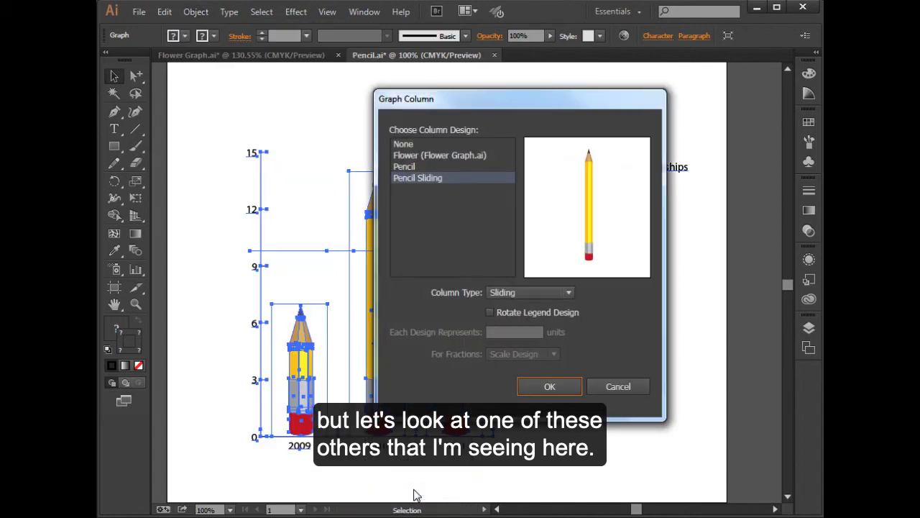
{"action": "left_click", "coordinate": [426, 155]}
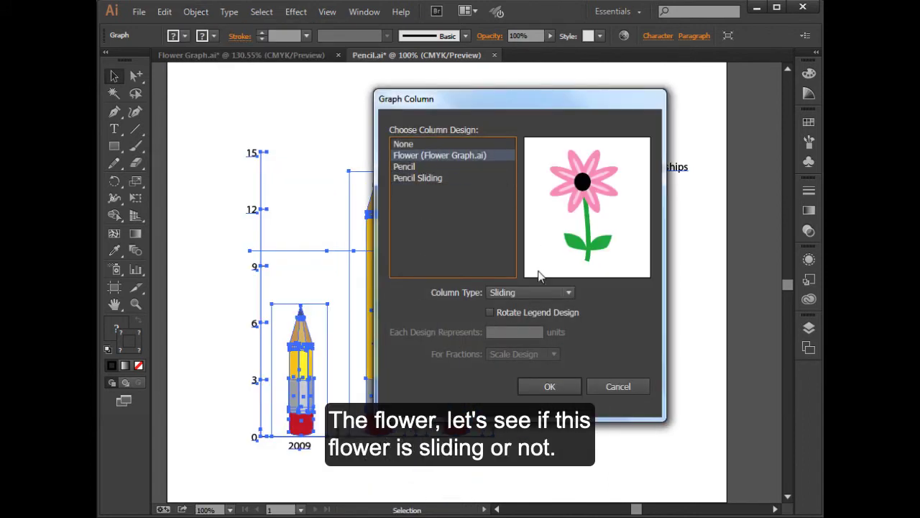
{"action": "left_click", "coordinate": [558, 386]}
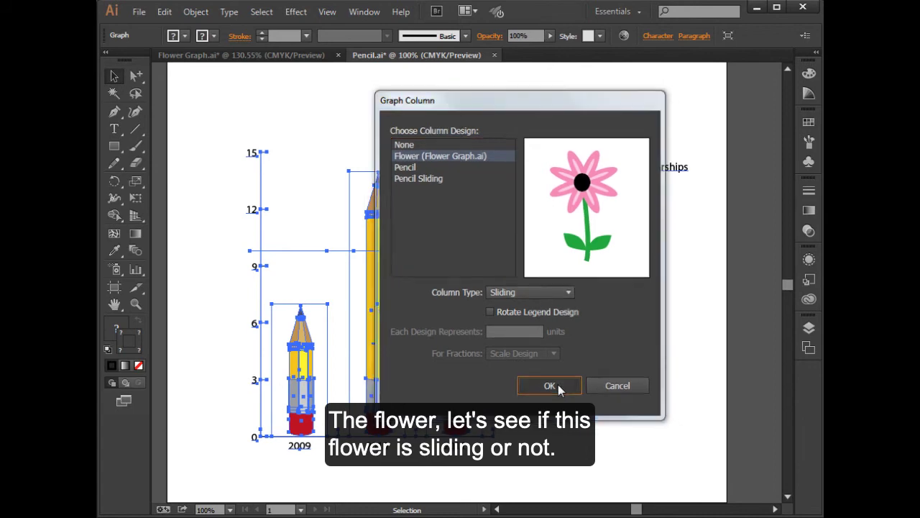
{"action": "left_click", "coordinate": [618, 410]}
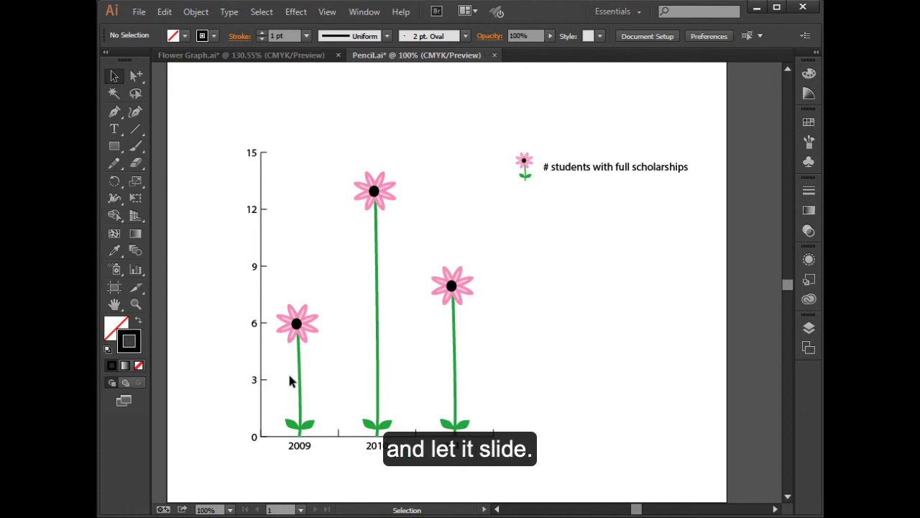
Switch the flower columns of the scholarship graph back to the Pencil Sliding design and deselect the graph
{"action": "left_click", "coordinate": [364, 200]}
{"action": "left_click", "coordinate": [197, 12]}
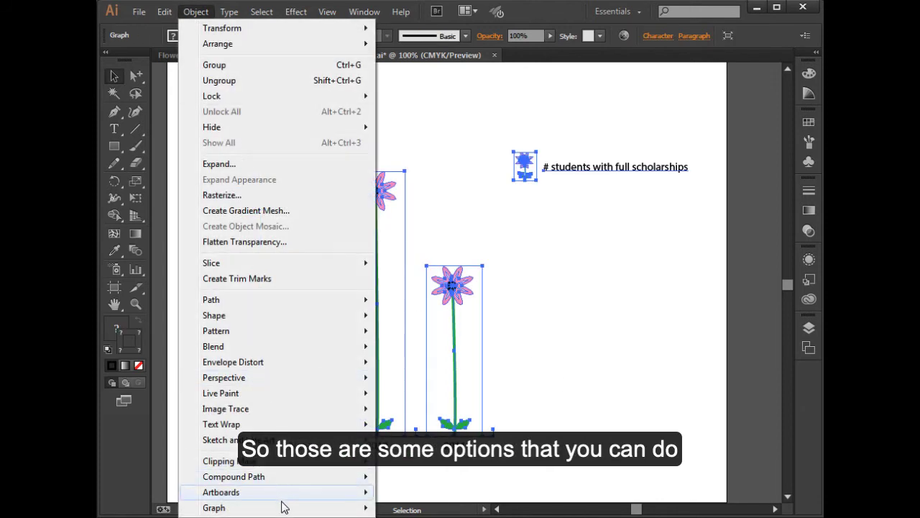
{"action": "mouse_move", "coordinate": [284, 509]}
{"action": "left_click", "coordinate": [413, 492]}
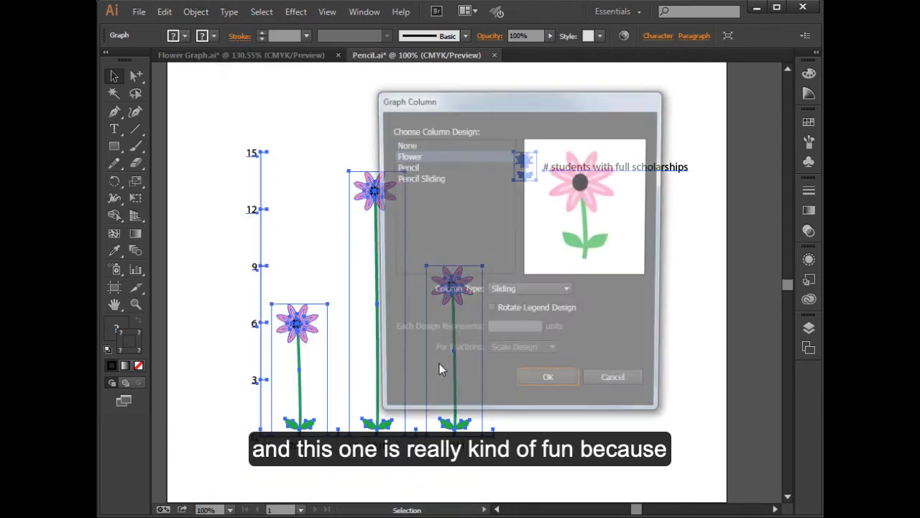
{"action": "left_click", "coordinate": [398, 177]}
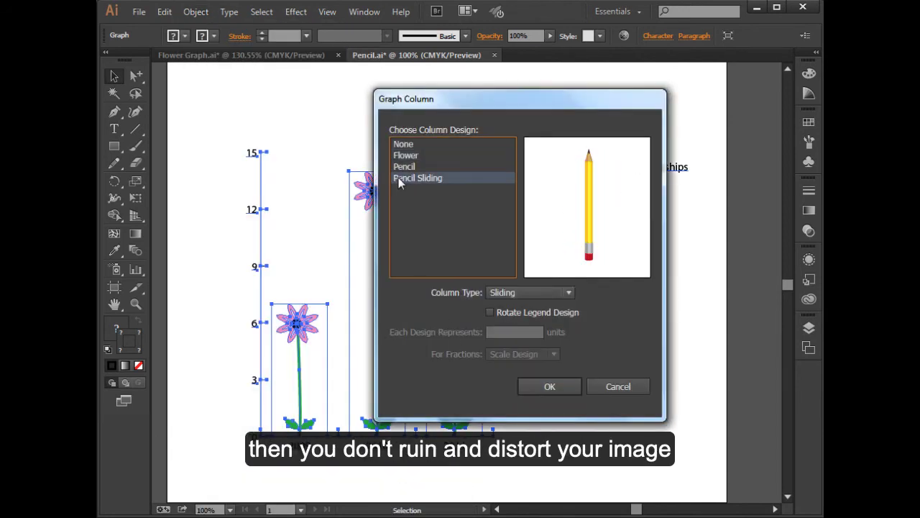
{"action": "left_click", "coordinate": [563, 386]}
{"action": "left_click", "coordinate": [578, 327]}
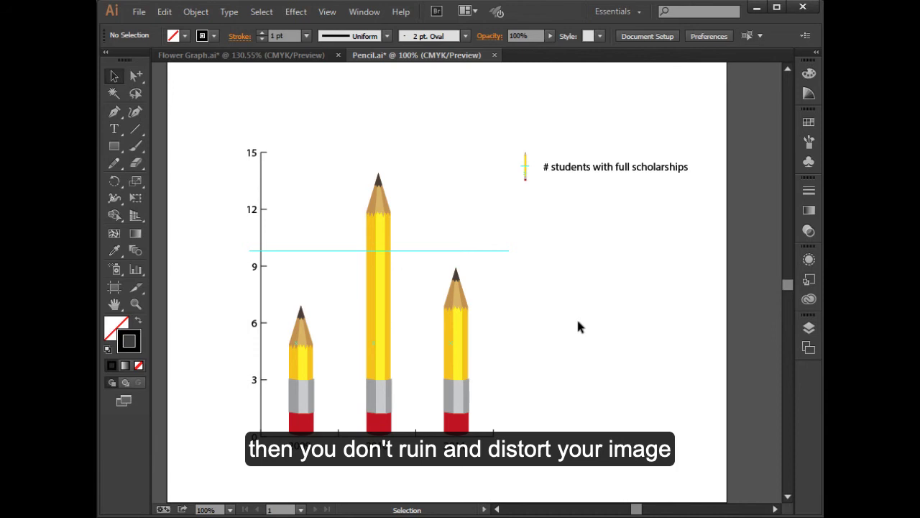